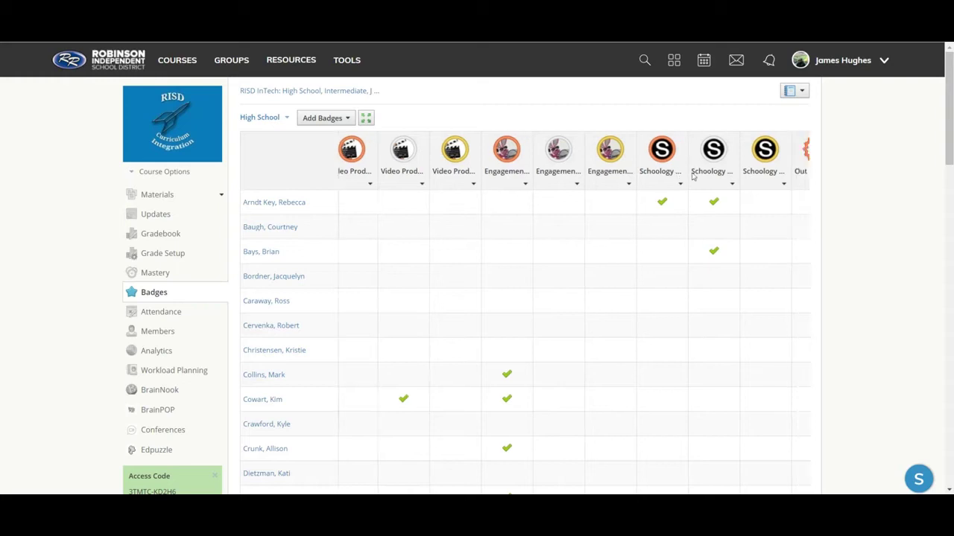
- Review the ready-made Schoology badges available for the course, closing the list without adding any
{"action": "scroll", "coordinate": [692, 173], "scroll_direction": "left", "scroll_amount": 10}
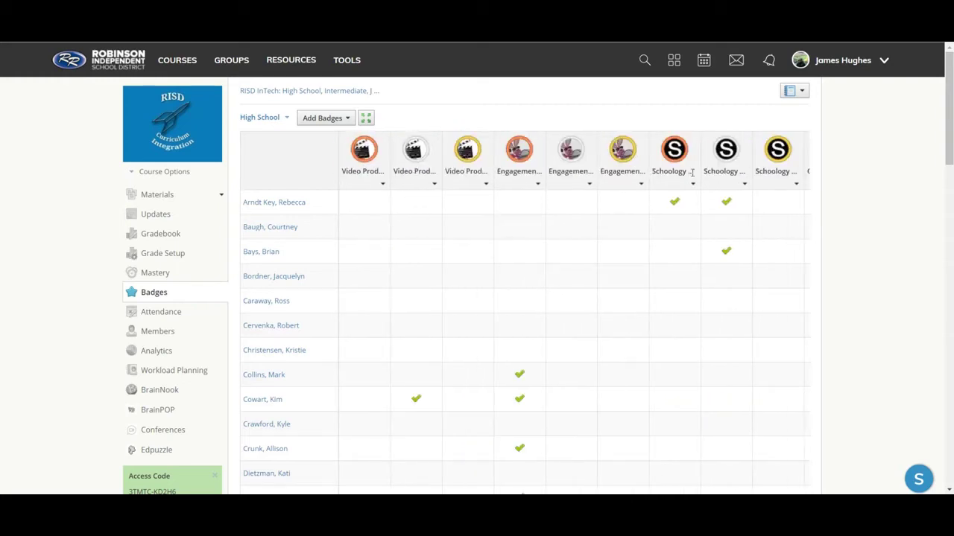
{"action": "left_click", "coordinate": [342, 120]}
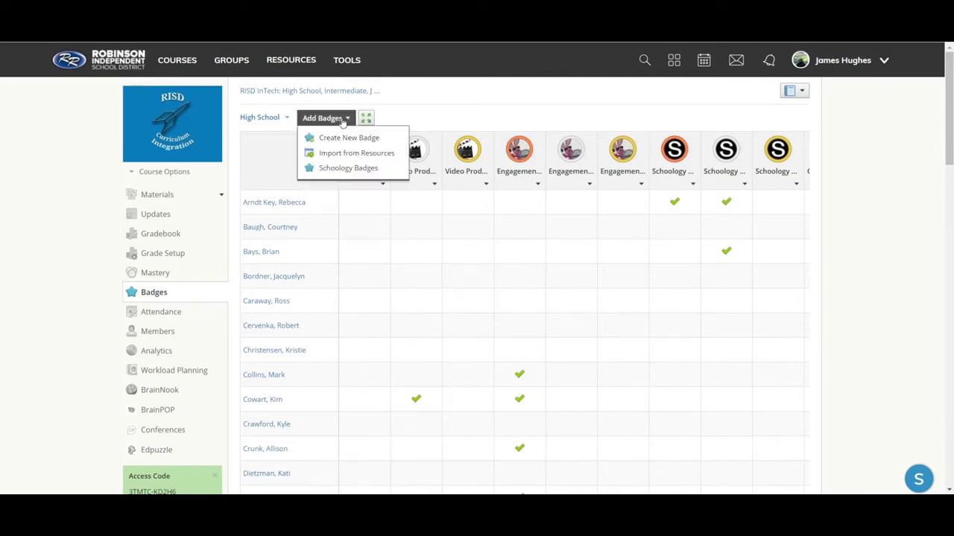
{"action": "left_click", "coordinate": [338, 170]}
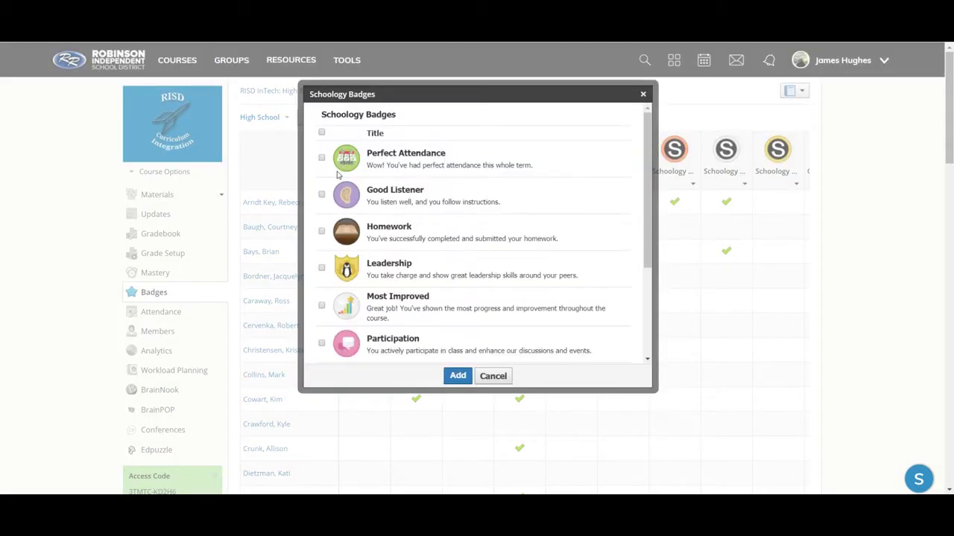
{"action": "scroll", "coordinate": [377, 239], "scroll_direction": "down", "scroll_amount": 3}
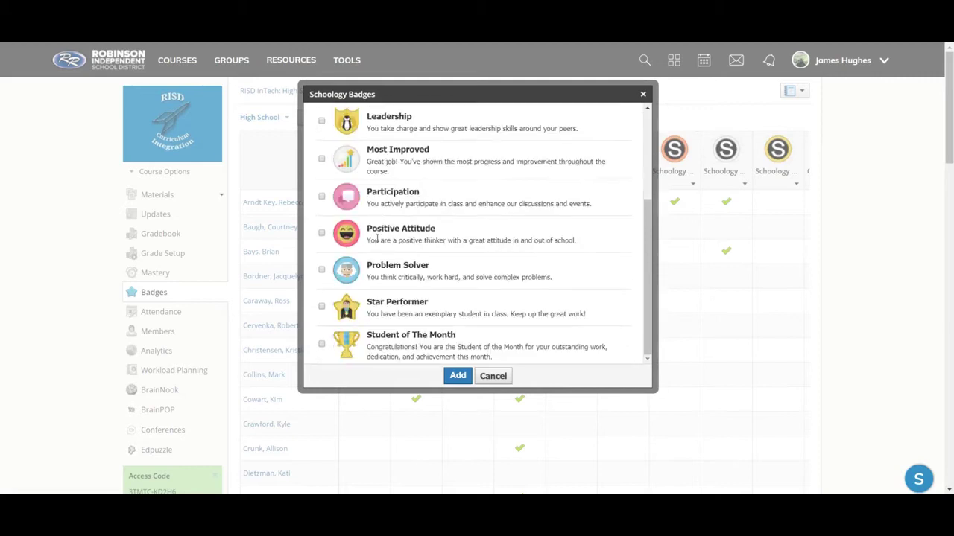
{"action": "scroll", "coordinate": [377, 238], "scroll_direction": "up", "scroll_amount": 4}
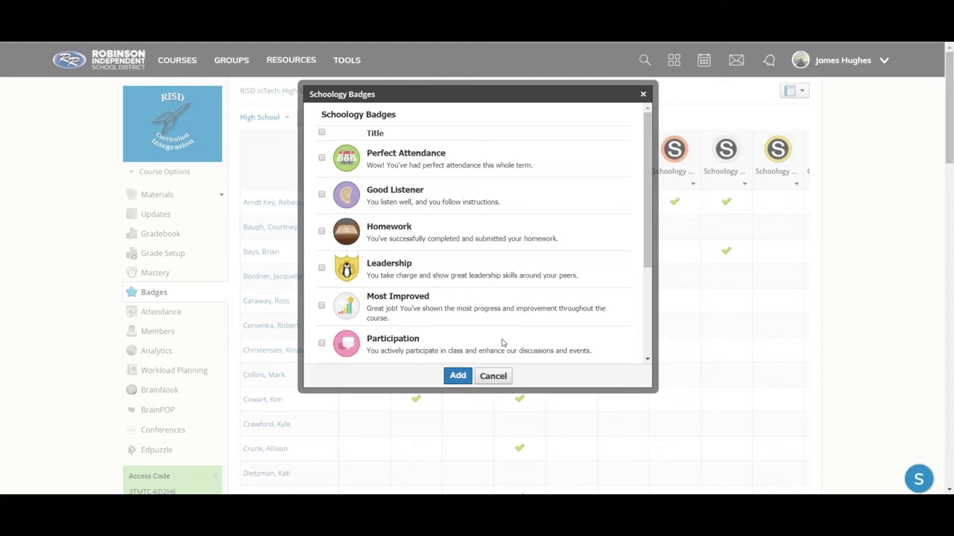
{"action": "left_click", "coordinate": [491, 377]}
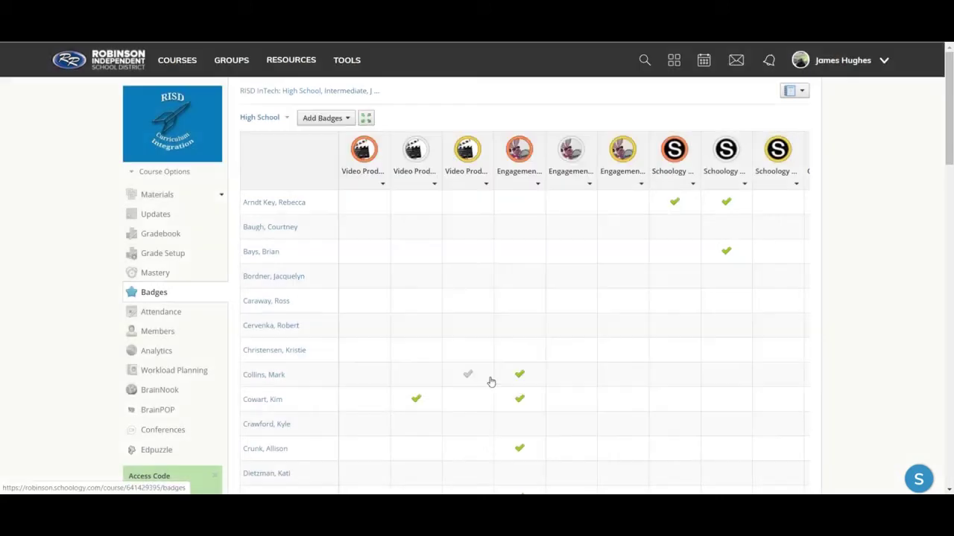
- Start a new custom badge titled "Badging Superstar - Bronze"
{"action": "left_click", "coordinate": [341, 116]}
{"action": "left_click", "coordinate": [342, 138]}
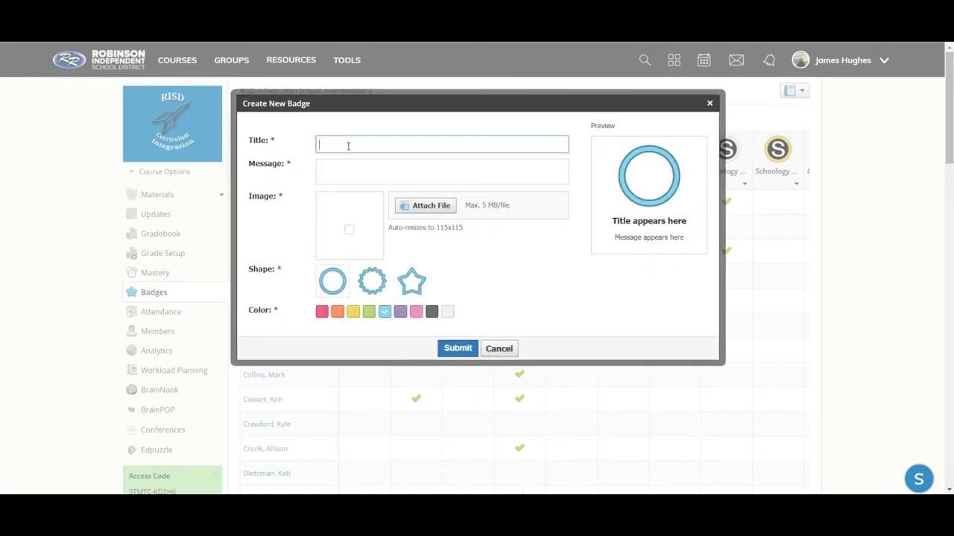
{"action": "type", "text": "Badging Su"}
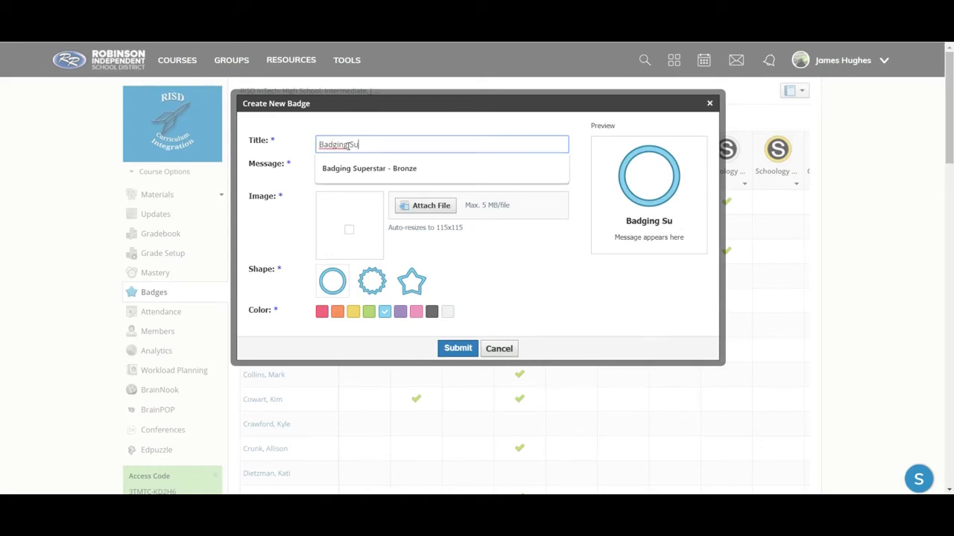
{"action": "type", "text": "perstar - Bronze"}
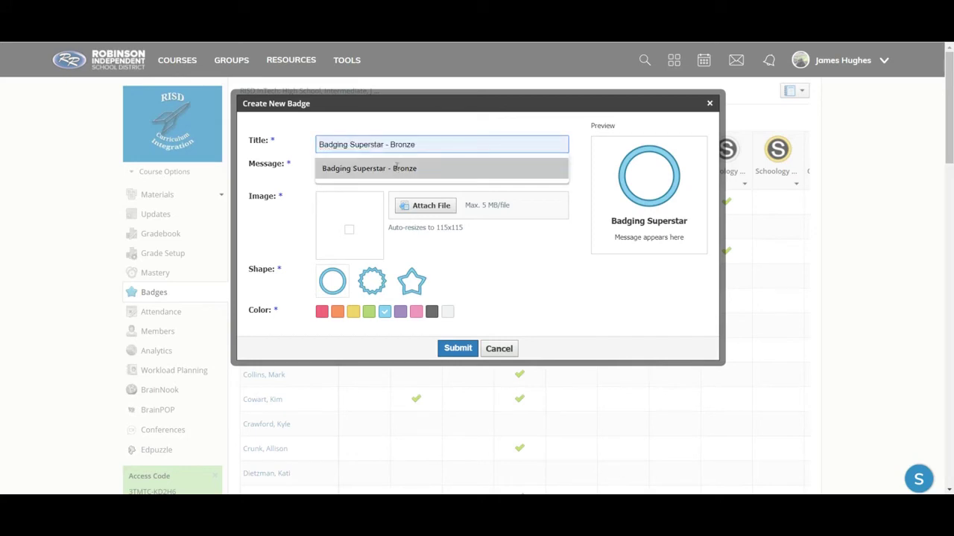
{"action": "left_click", "coordinate": [397, 168]}
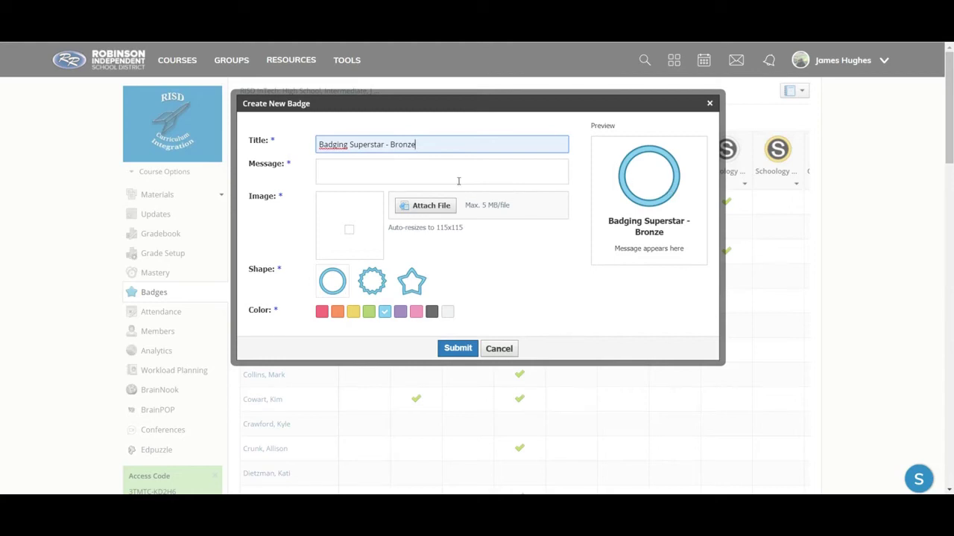
- Enter the badge message "For attending the badging PD session" and set the badge color to orange
{"action": "left_click", "coordinate": [405, 177]}
{"action": "type", "text": "D"}
{"action": "key", "text": "BackSpace"}
{"action": "type", "text": "For attending the badging PD"}
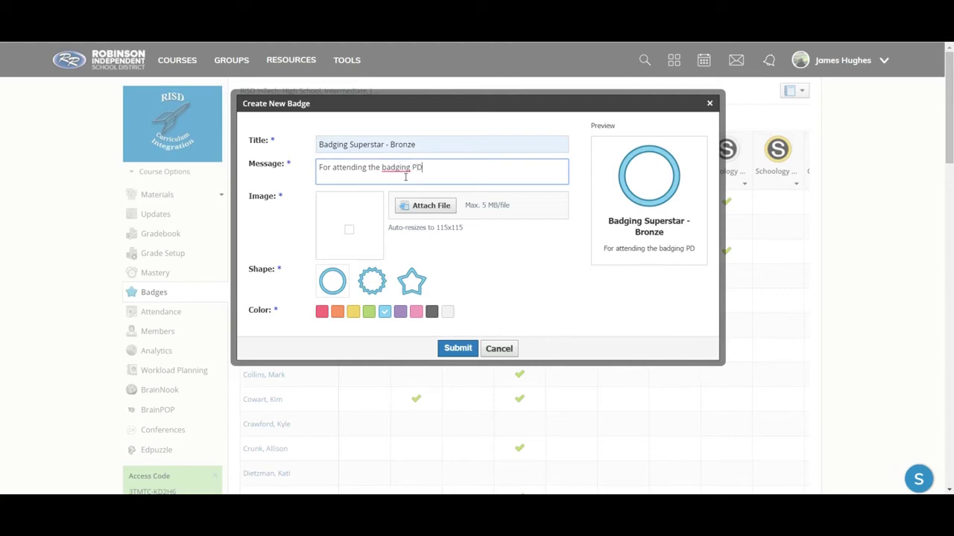
{"action": "type", "text": " session"}
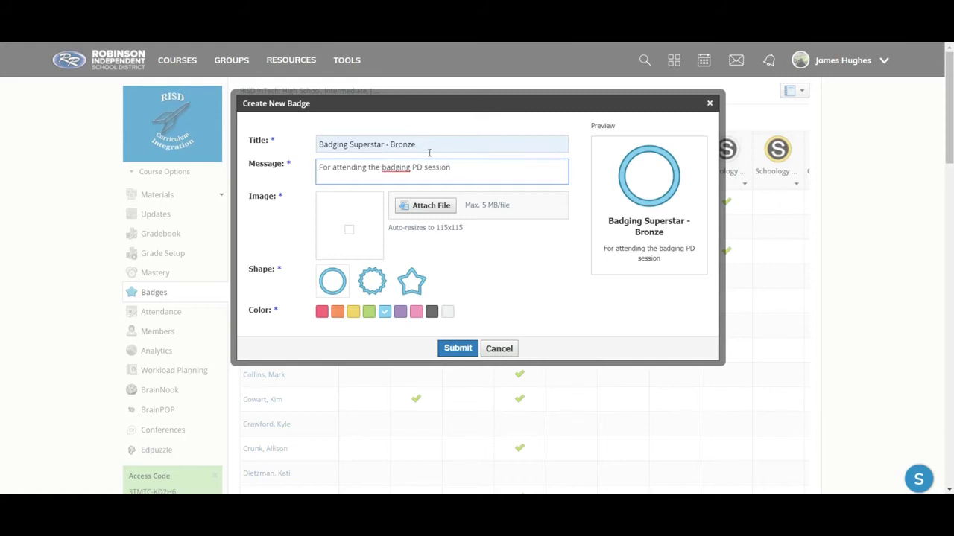
{"action": "left_click", "coordinate": [338, 314]}
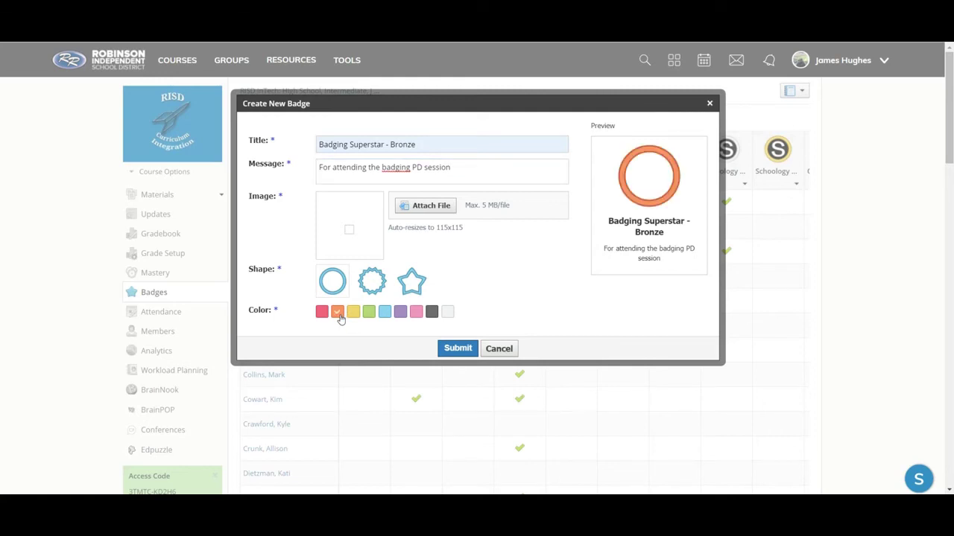
- Attach "Badging Superstar - Bronze Medal.png" from the Badges Training folder in Google Drive as the badge image and submit the badge
{"action": "left_click", "coordinate": [438, 205]}
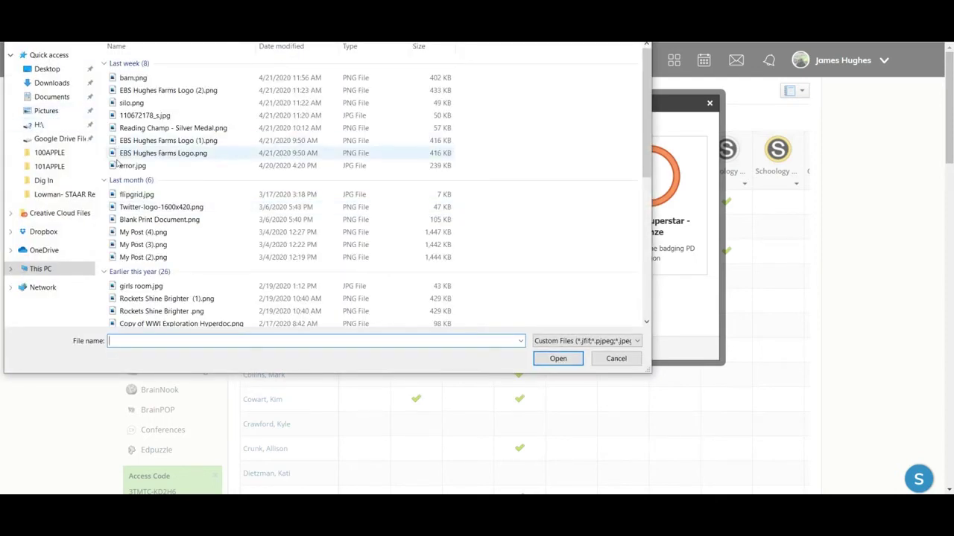
{"action": "left_click", "coordinate": [71, 139]}
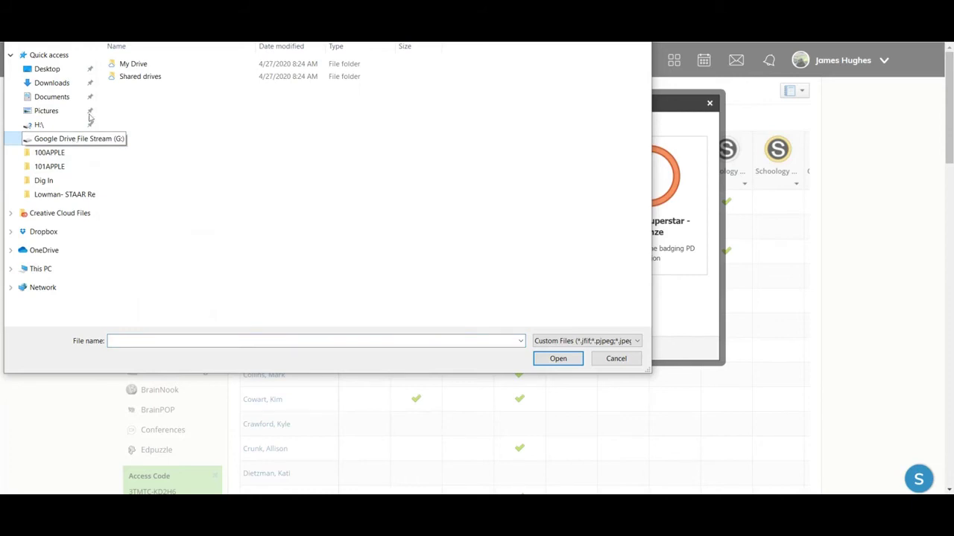
{"action": "left_click", "coordinate": [132, 67]}
{"action": "double_click", "coordinate": [133, 67]}
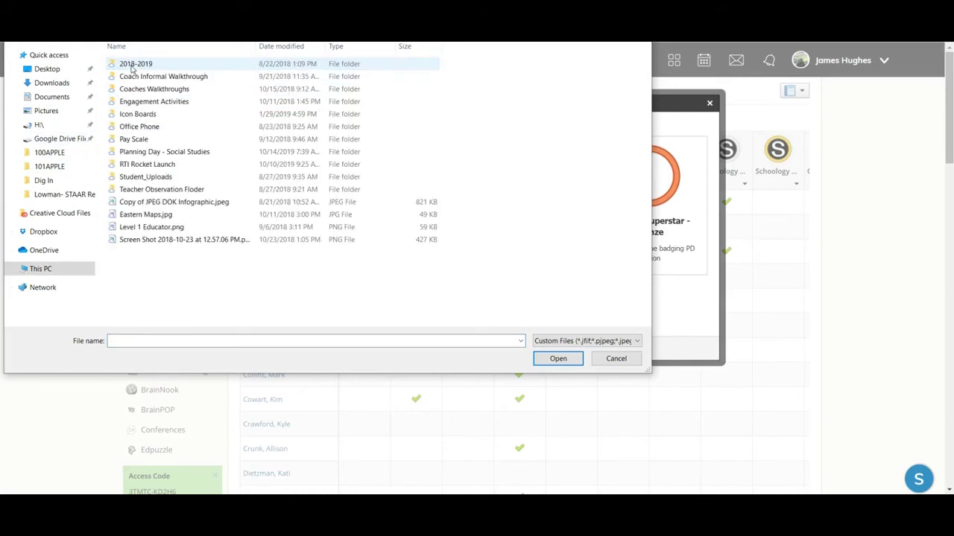
{"action": "scroll", "coordinate": [181, 201], "scroll_direction": "down", "scroll_amount": 1}
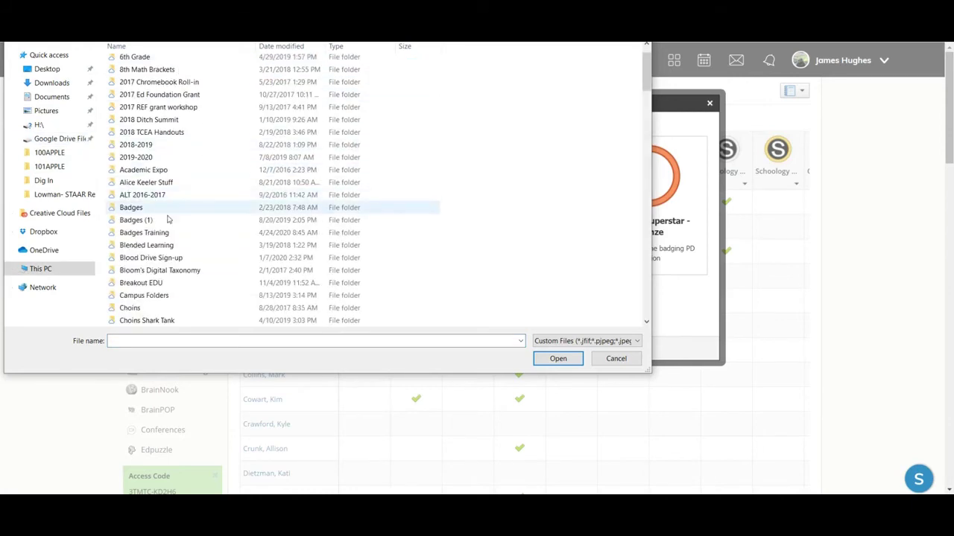
{"action": "double_click", "coordinate": [153, 235]}
{"action": "left_click", "coordinate": [164, 70]}
{"action": "double_click", "coordinate": [163, 70]}
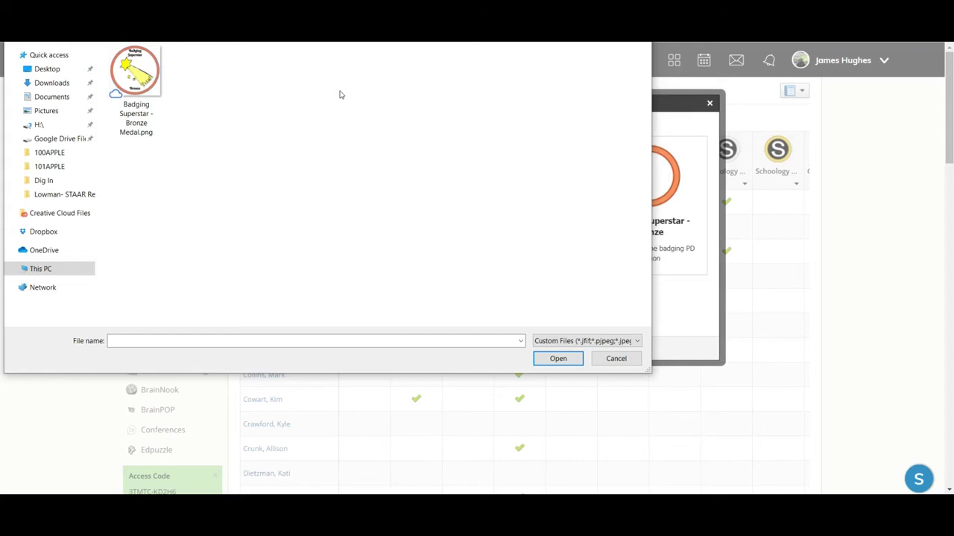
{"action": "double_click", "coordinate": [131, 67]}
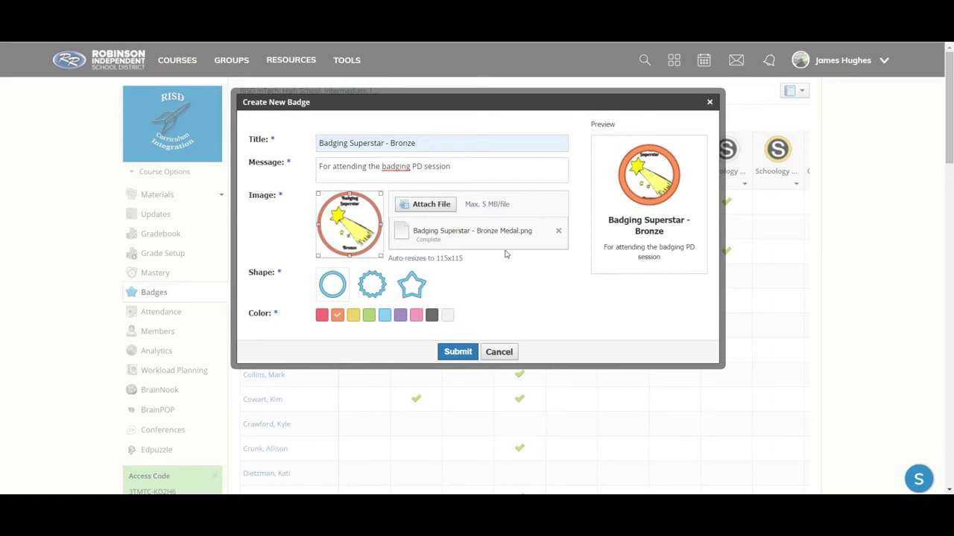
{"action": "left_click", "coordinate": [459, 352]}
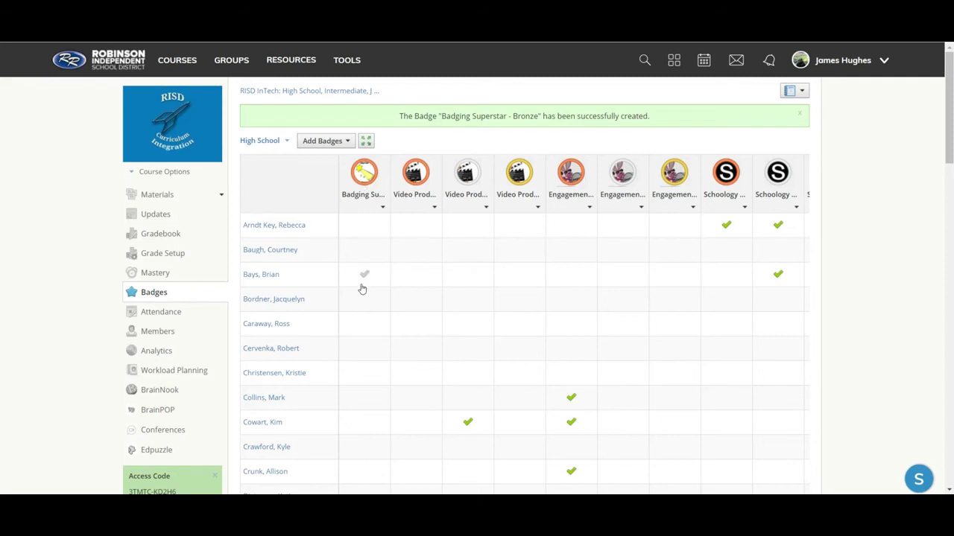
- Award the Badging Superstar - Bronze badge to three members in the High School roster
{"action": "scroll", "coordinate": [361, 289], "scroll_direction": "down", "scroll_amount": 2}
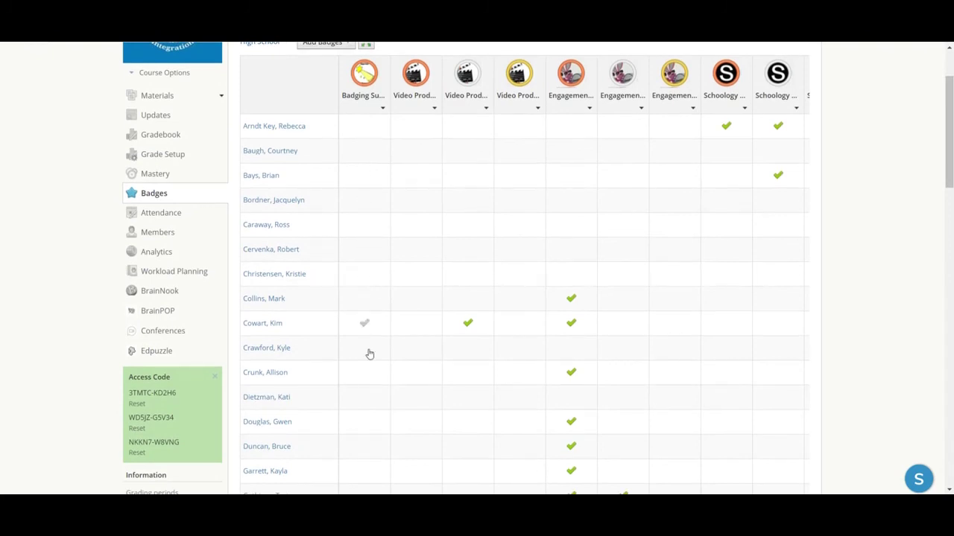
{"action": "scroll", "coordinate": [365, 380], "scroll_direction": "down", "scroll_amount": 10}
{"action": "scroll", "coordinate": [365, 381], "scroll_direction": "up", "scroll_amount": 10}
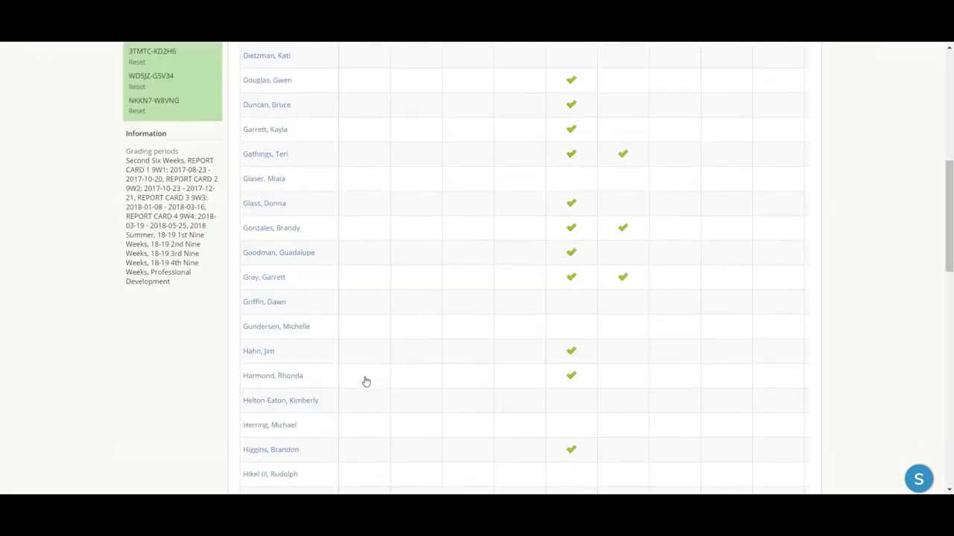
{"action": "scroll", "coordinate": [366, 381], "scroll_direction": "up", "scroll_amount": 2}
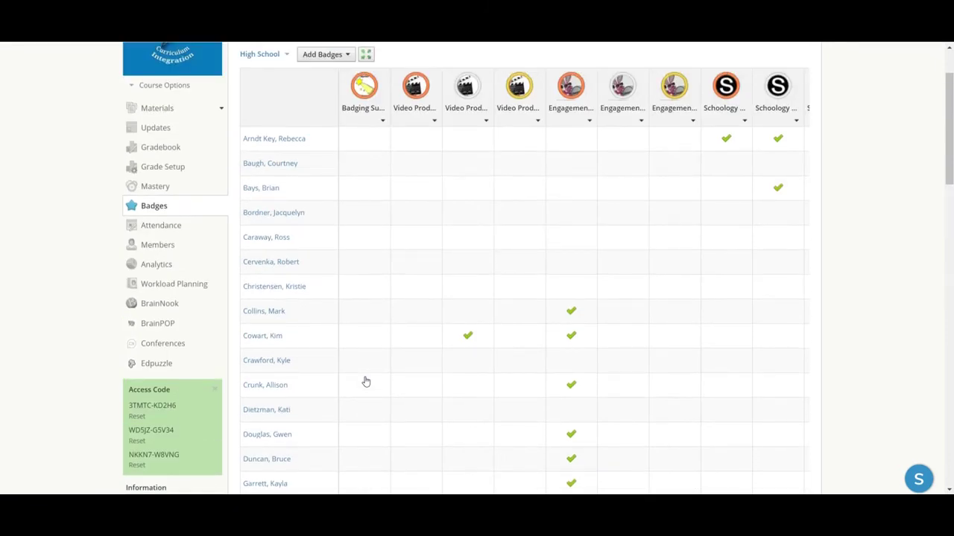
{"action": "left_click", "coordinate": [365, 362]}
{"action": "scroll", "coordinate": [367, 363], "scroll_direction": "down", "scroll_amount": 4}
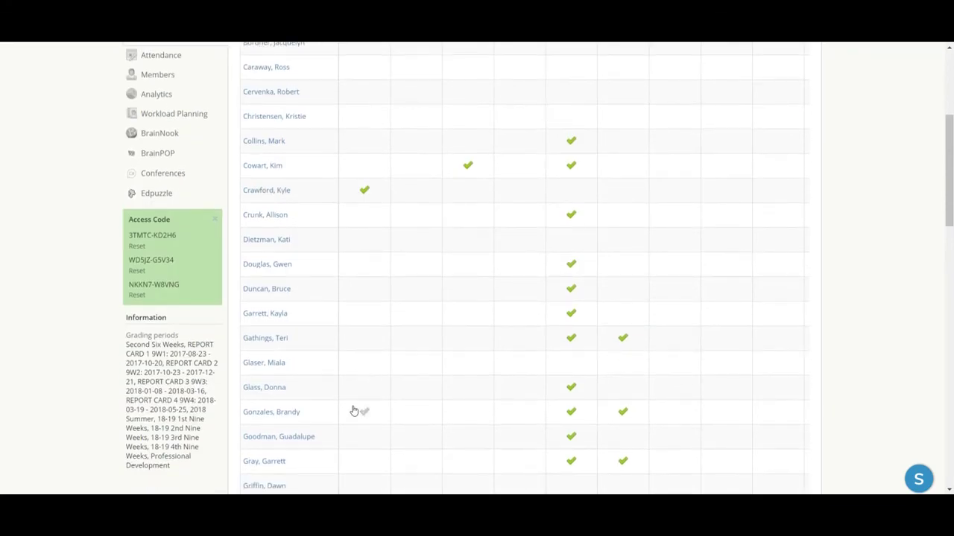
{"action": "scroll", "coordinate": [354, 411], "scroll_direction": "down", "scroll_amount": 6}
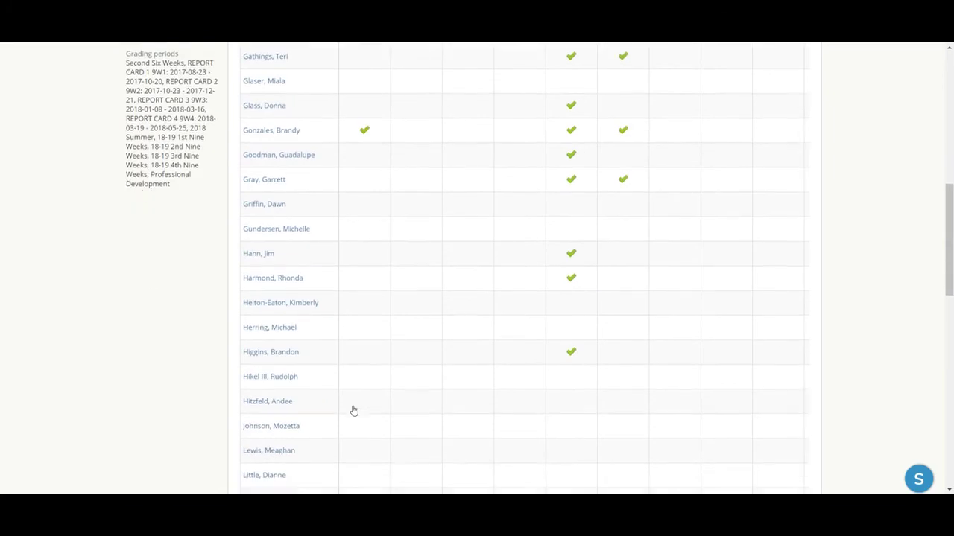
{"action": "left_click", "coordinate": [360, 179]}
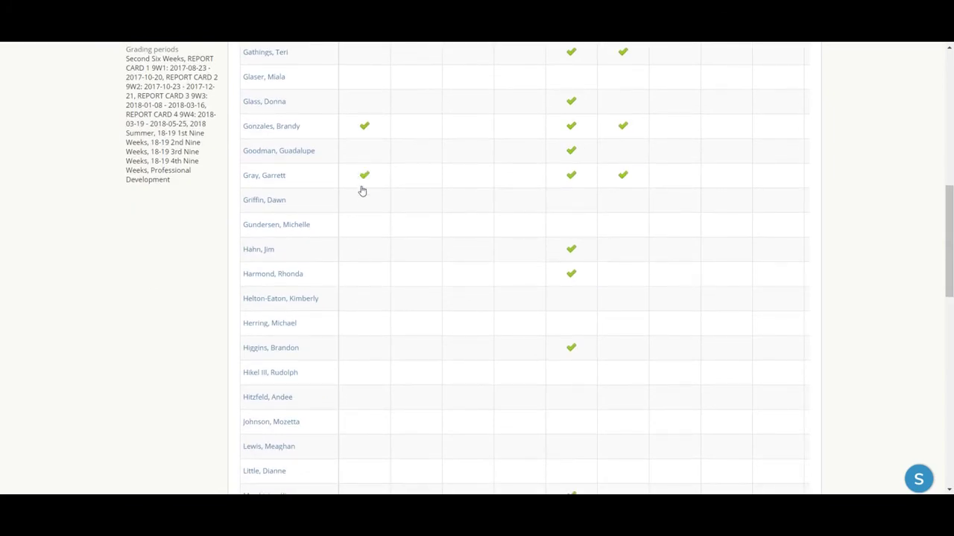
- Open your own user profile from the account options
{"action": "scroll", "coordinate": [365, 200], "scroll_direction": "up", "scroll_amount": 15}
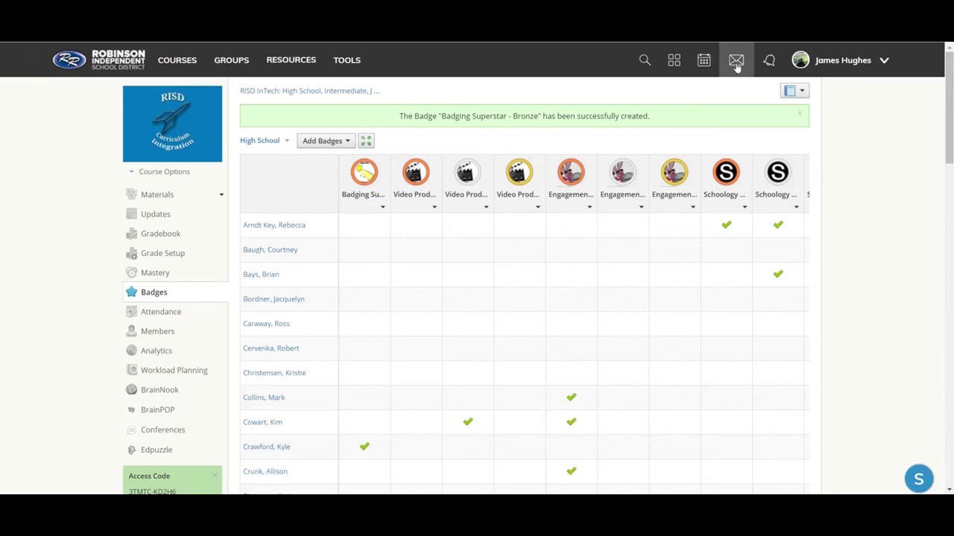
{"action": "left_click", "coordinate": [885, 64]}
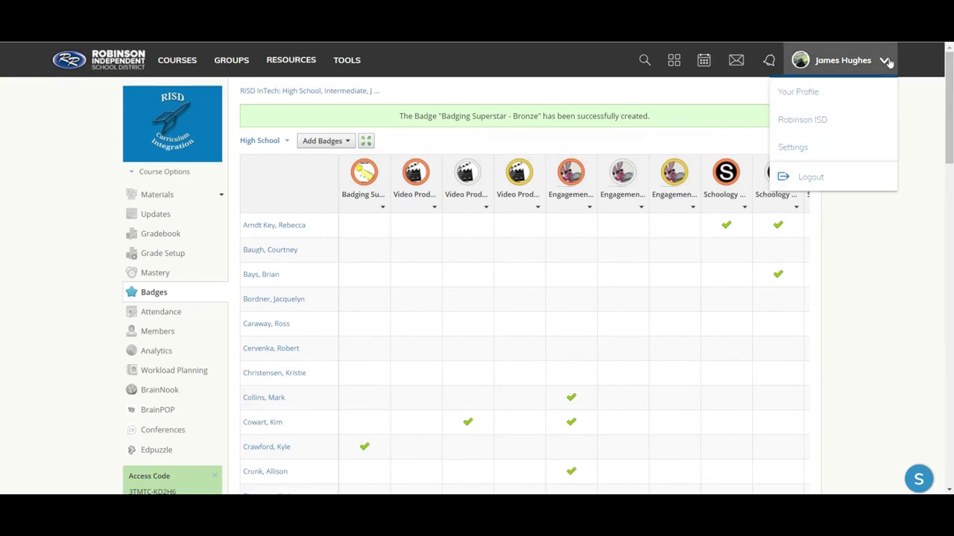
{"action": "left_click", "coordinate": [849, 92]}
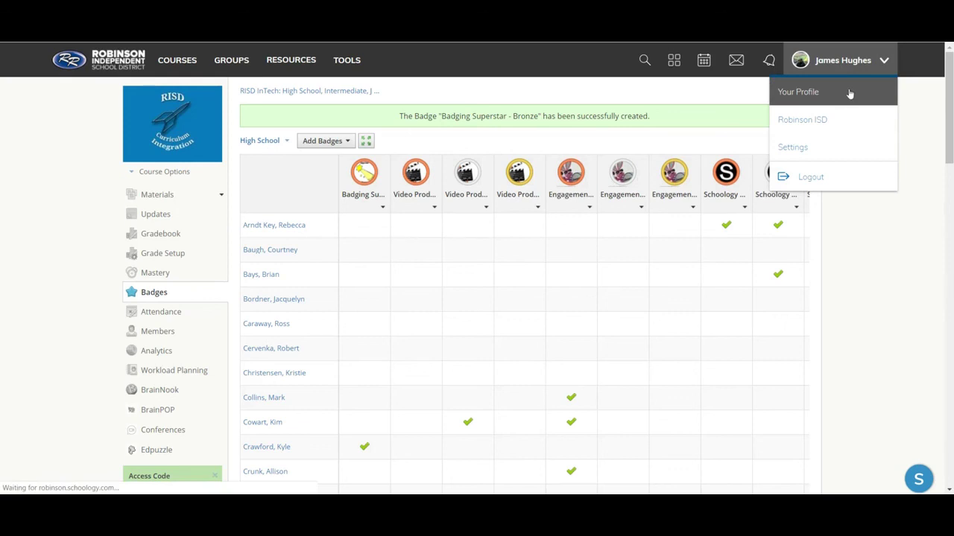